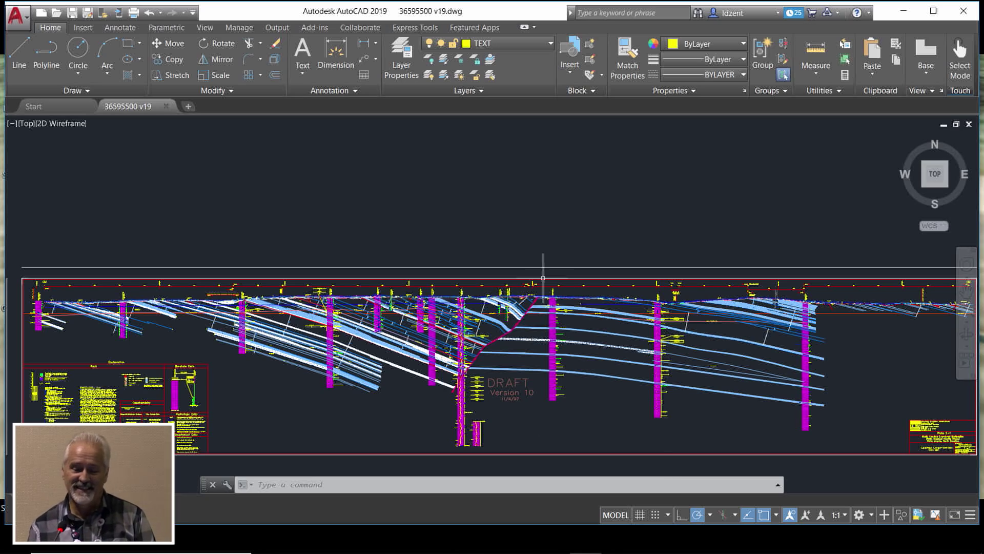
- Examine the whole geological cross-section, then its borehole logs, rock layers and labels up close
{"action": "middle_click", "coordinate": [568, 244]}
{"action": "middle_click", "coordinate": [568, 244]}
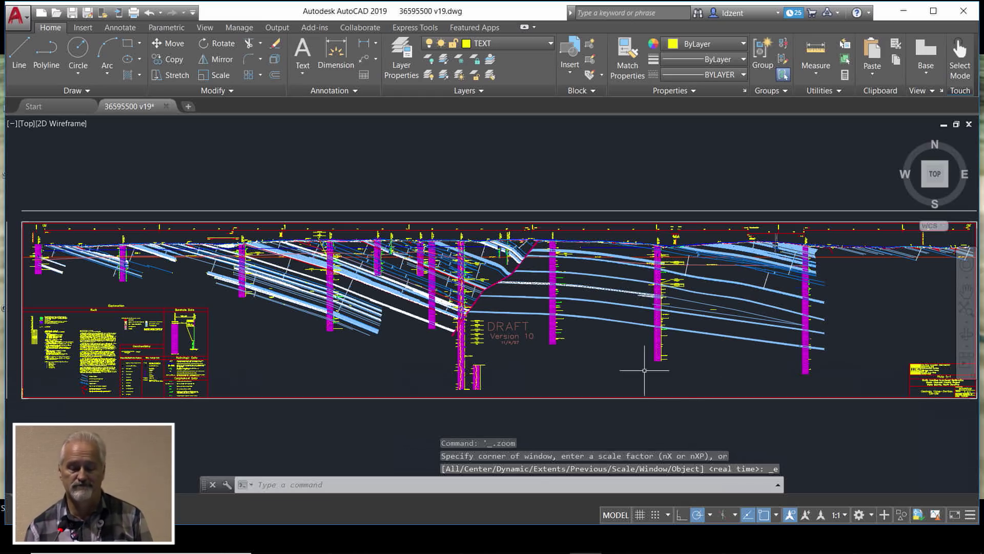
{"action": "scroll", "coordinate": [460, 251], "scroll_direction": "up", "scroll_amount": 7}
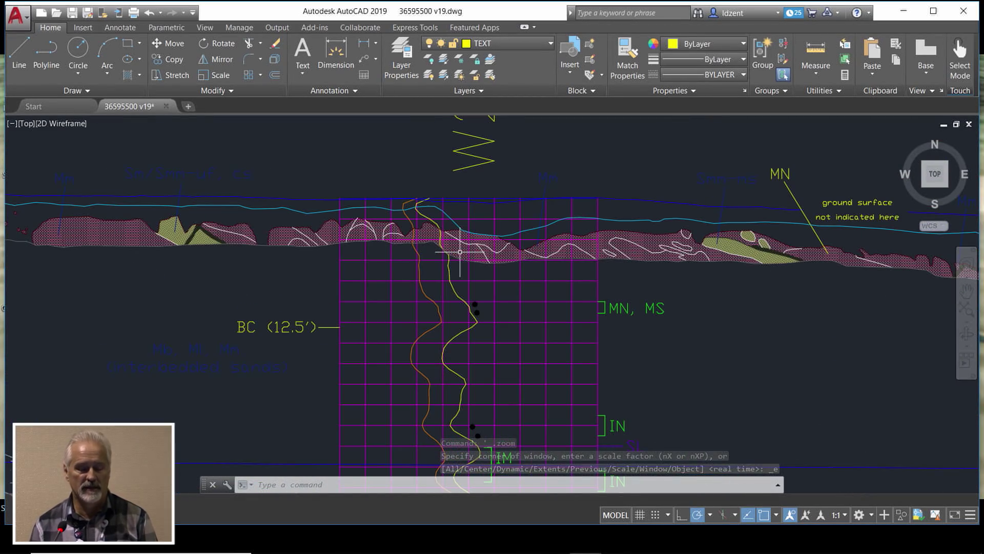
{"action": "scroll", "coordinate": [538, 253], "scroll_direction": "down", "scroll_amount": 4}
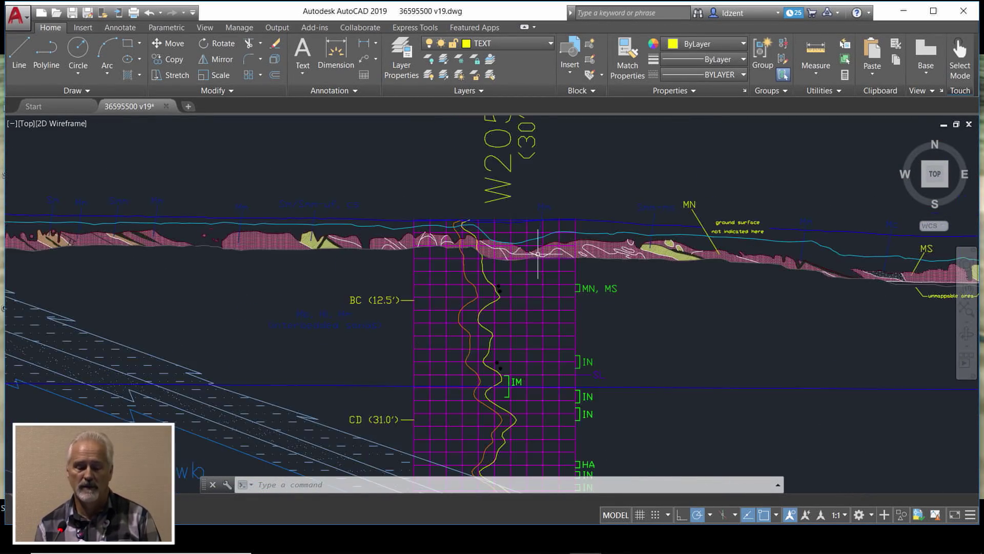
{"action": "middle_click_drag", "start_coordinate": [562, 290], "coordinate": [574, 207]}
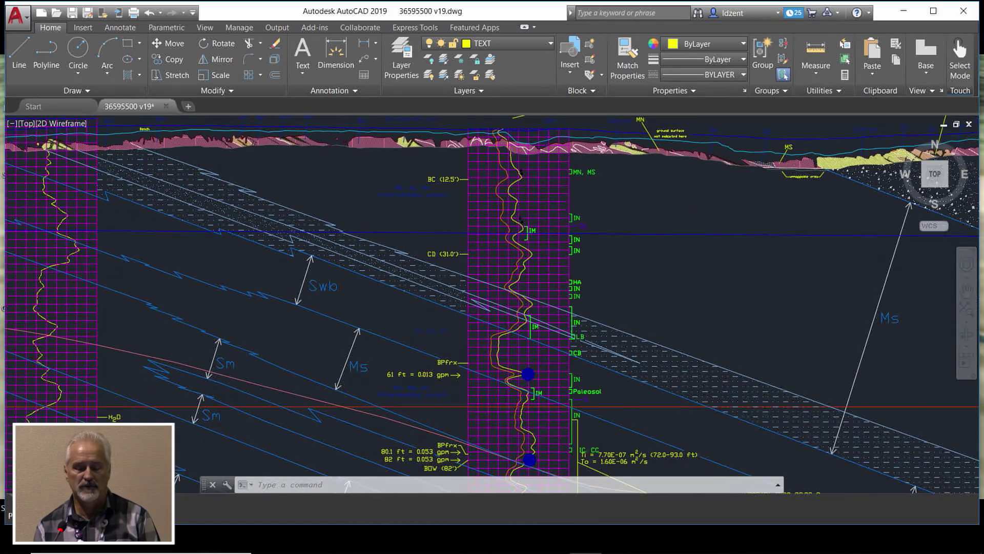
{"action": "middle_click_drag", "start_coordinate": [610, 360], "coordinate": [519, 222]}
{"action": "scroll", "coordinate": [506, 243], "scroll_direction": "down", "scroll_amount": 2}
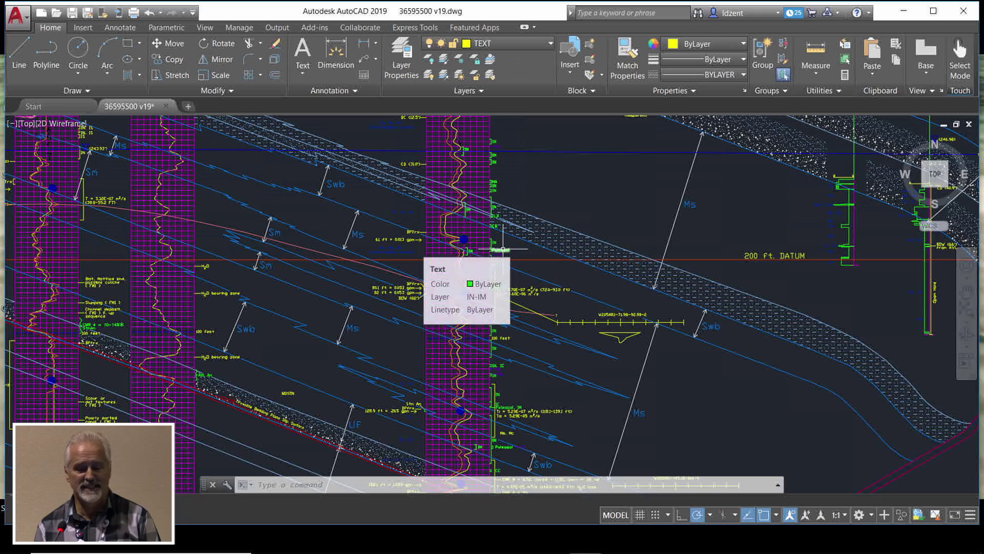
{"action": "middle_click", "coordinate": [503, 250]}
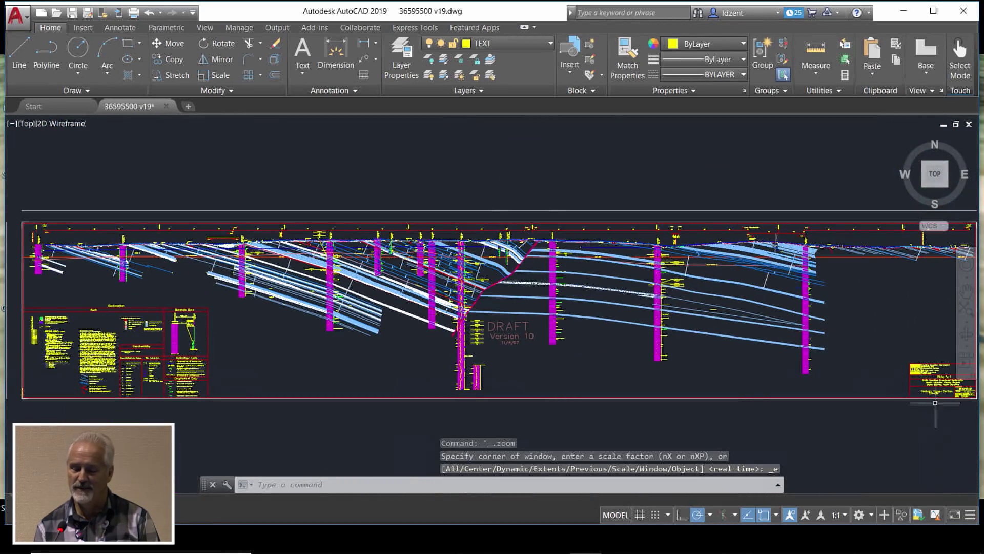
{"action": "scroll", "coordinate": [935, 402], "scroll_direction": "up", "scroll_amount": 6}
{"action": "scroll", "coordinate": [778, 328], "scroll_direction": "down", "scroll_amount": 2}
{"action": "middle_click_drag", "start_coordinate": [762, 317], "coordinate": [492, 329]}
{"action": "middle_click", "coordinate": [493, 329]}
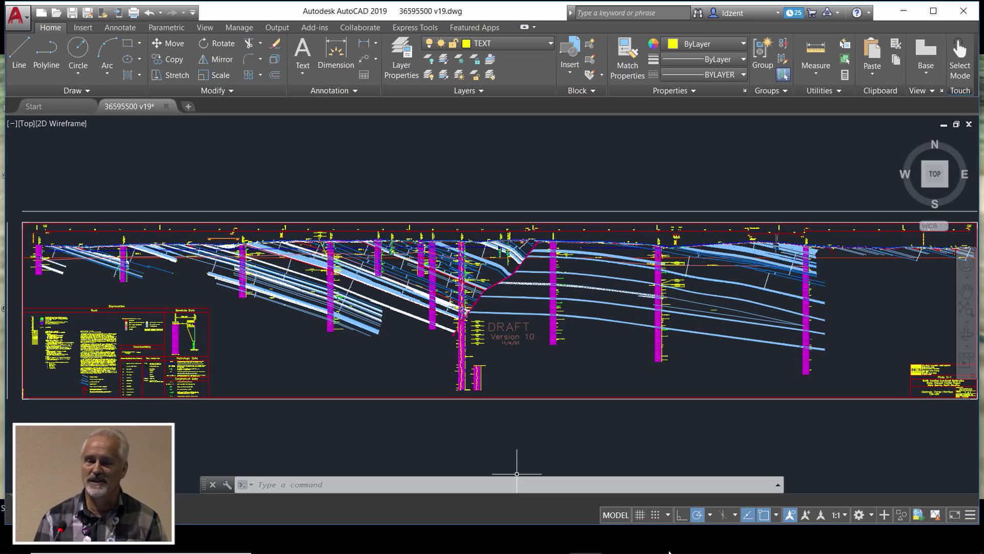
- Minimize the AutoCAD drawing and the Basecamp 2018 folder window, and switch to the empty SketchUp model
{"action": "mouse_move", "coordinate": [669, 551]}
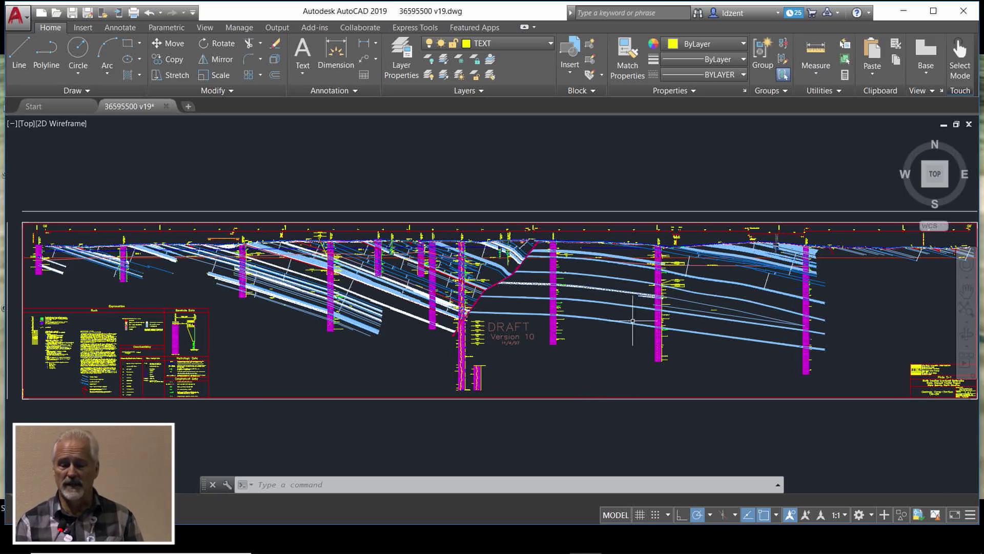
{"action": "left_click", "coordinate": [904, 10]}
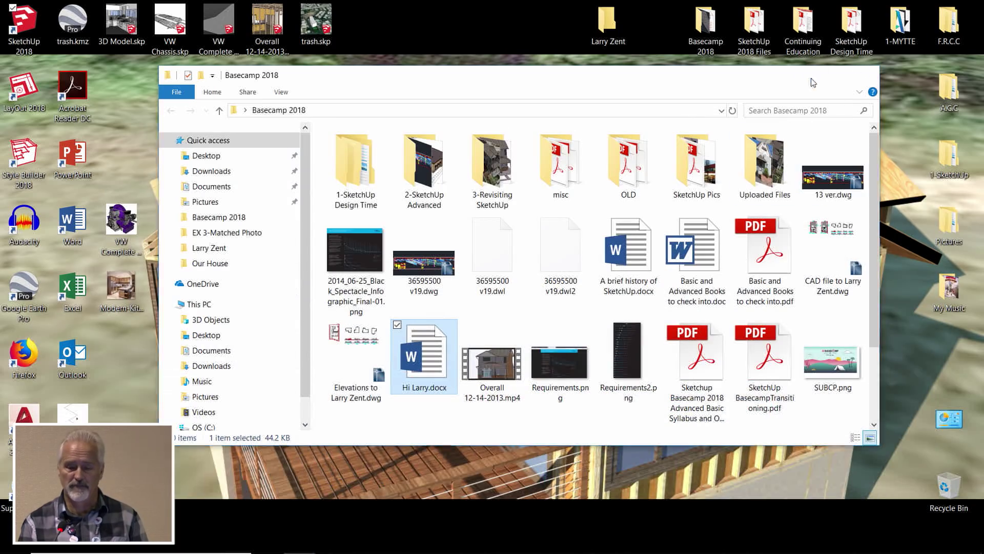
{"action": "left_click", "coordinate": [804, 75]}
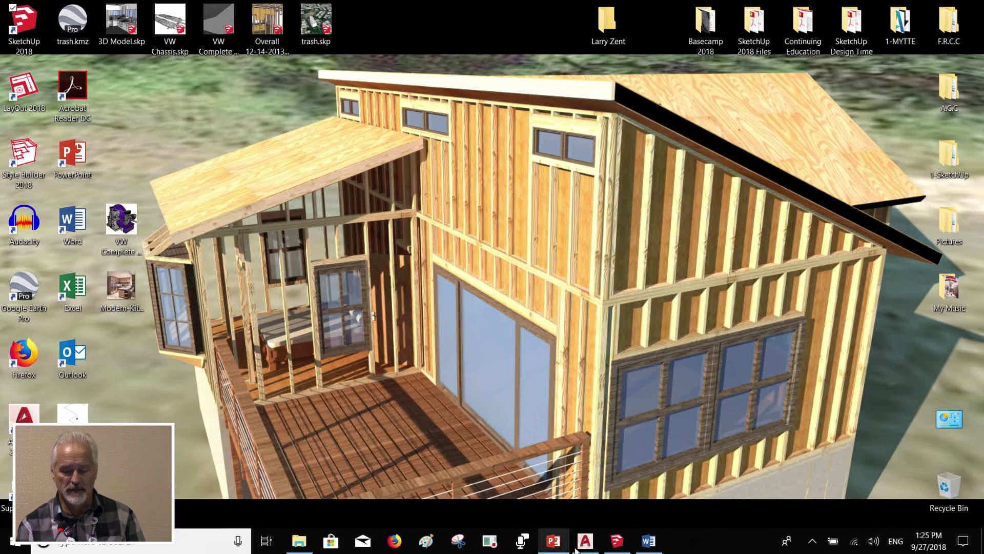
{"action": "left_click", "coordinate": [617, 541]}
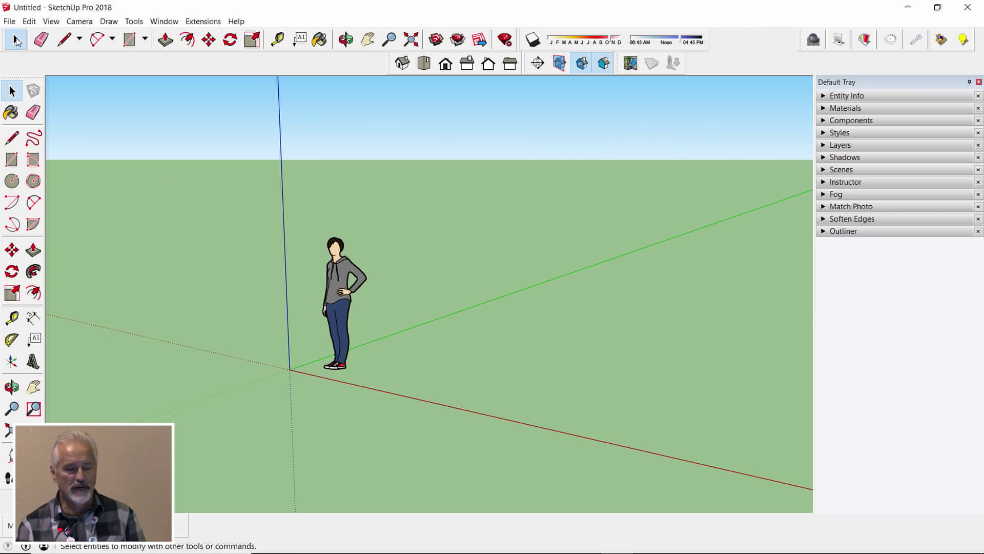
- Start a file import into the model with the file type set to AutoCAD Files (*.dwg, *.dxf)
{"action": "left_click", "coordinate": [10, 22]}
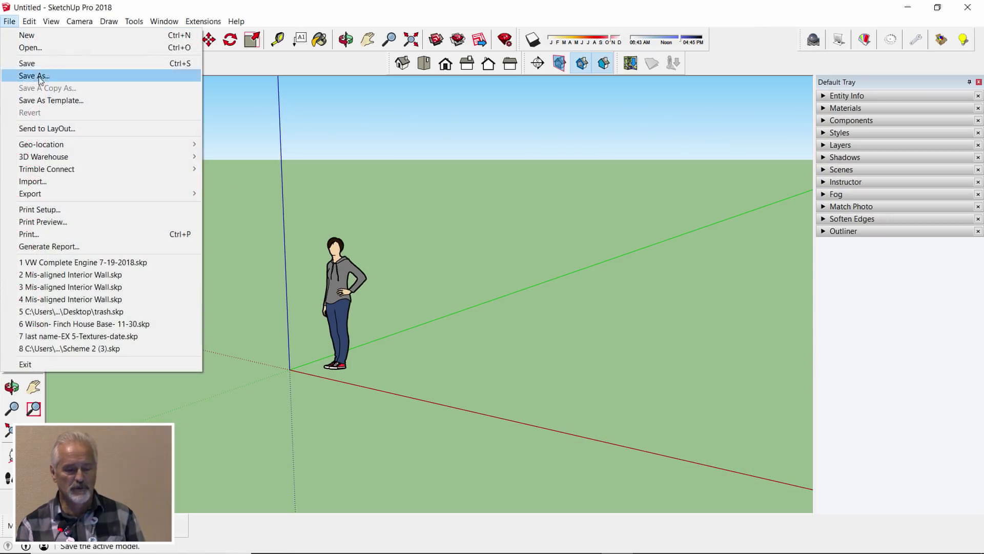
{"action": "left_click", "coordinate": [63, 181]}
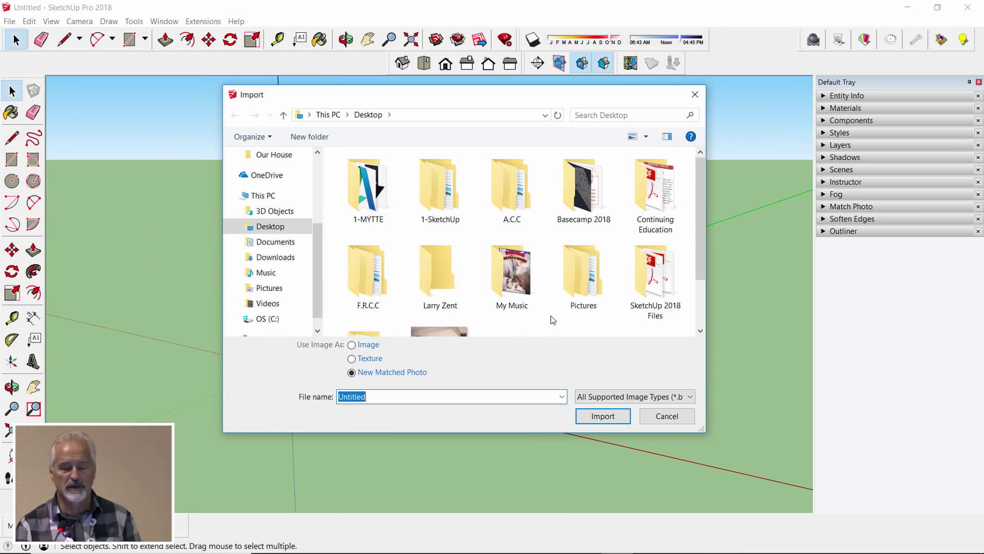
{"action": "left_click", "coordinate": [280, 228]}
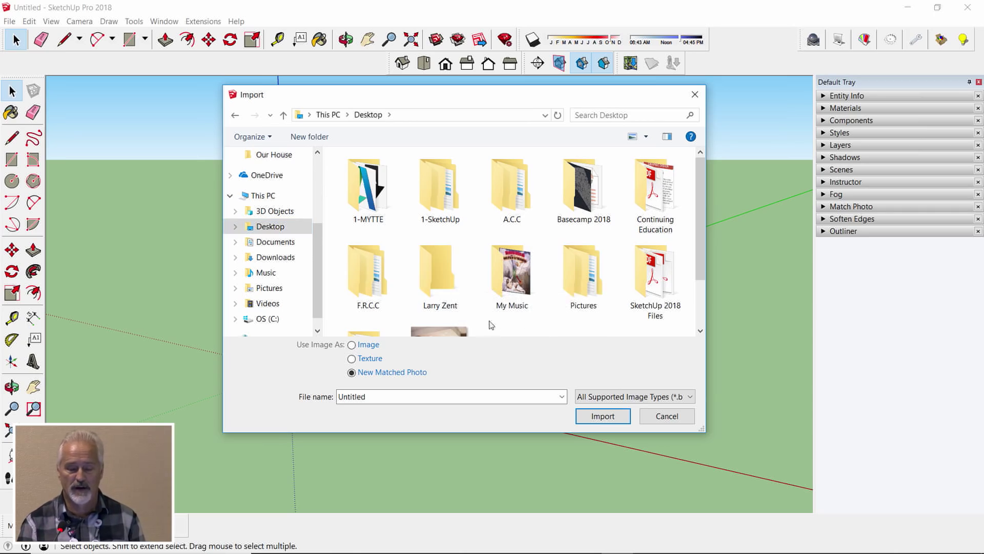
{"action": "scroll", "coordinate": [508, 326], "scroll_direction": "down", "scroll_amount": 2}
{"action": "left_click", "coordinate": [623, 396]}
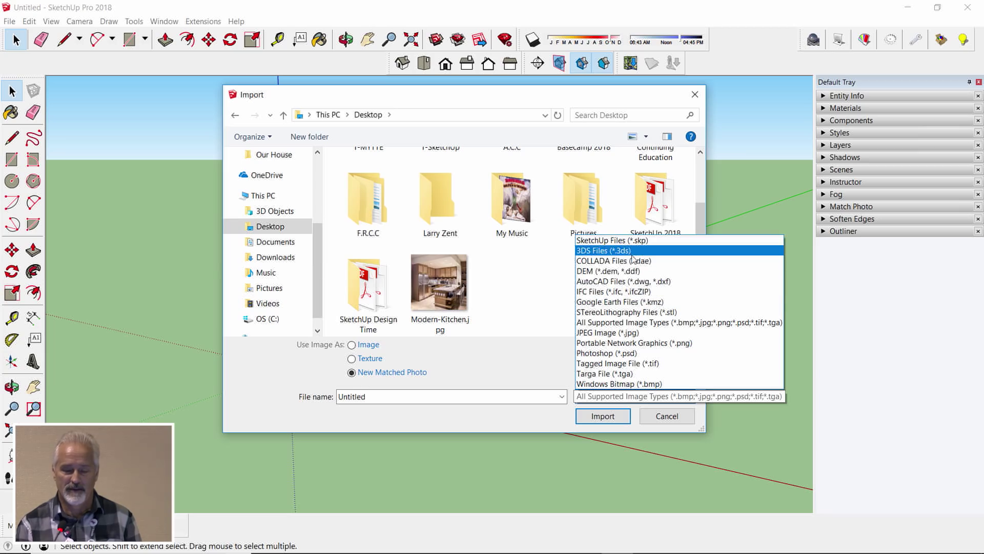
{"action": "left_click", "coordinate": [630, 282]}
{"action": "scroll", "coordinate": [588, 331], "scroll_direction": "down", "scroll_amount": 2}
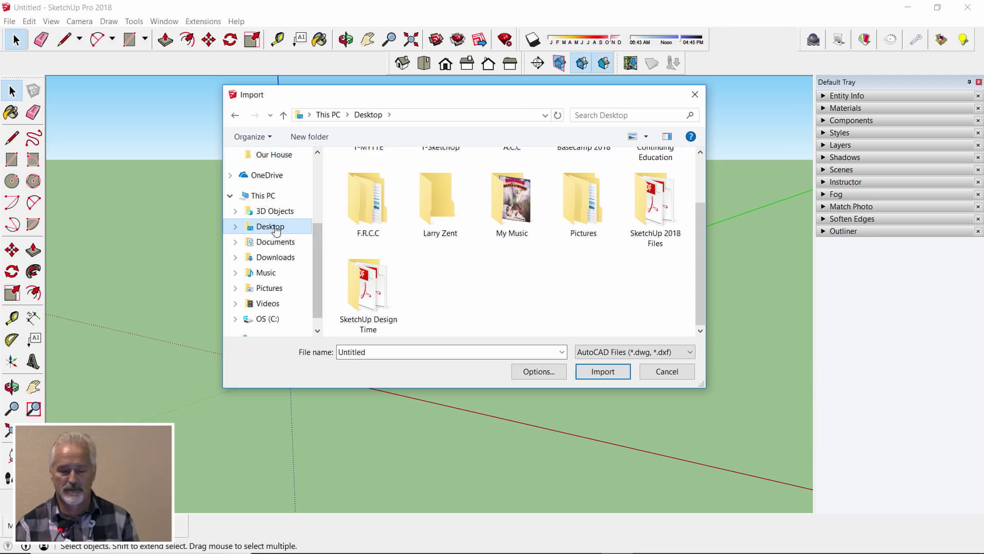
- Import 13 ver.dwg from the Basecamp 2018 folder on the Desktop and dismiss the import results
{"action": "left_click", "coordinate": [259, 226]}
{"action": "scroll", "coordinate": [501, 286], "scroll_direction": "down", "scroll_amount": 1}
{"action": "scroll", "coordinate": [500, 286], "scroll_direction": "up", "scroll_amount": 1}
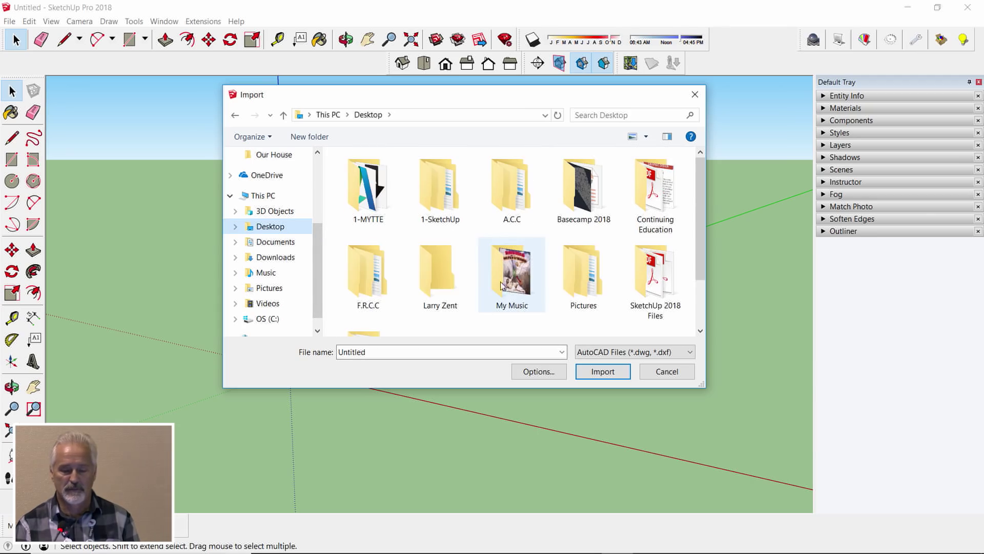
{"action": "left_click", "coordinate": [448, 283]}
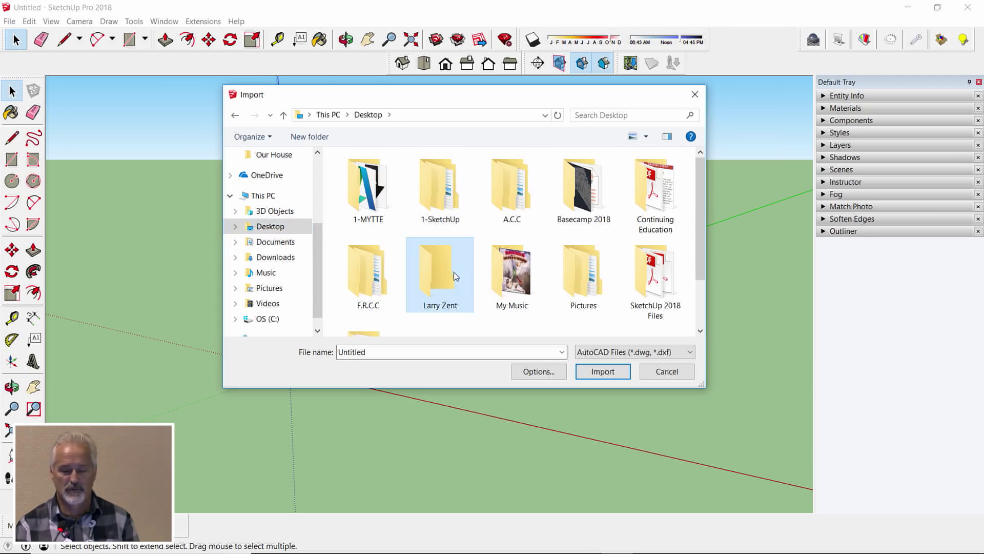
{"action": "double_click", "coordinate": [576, 211]}
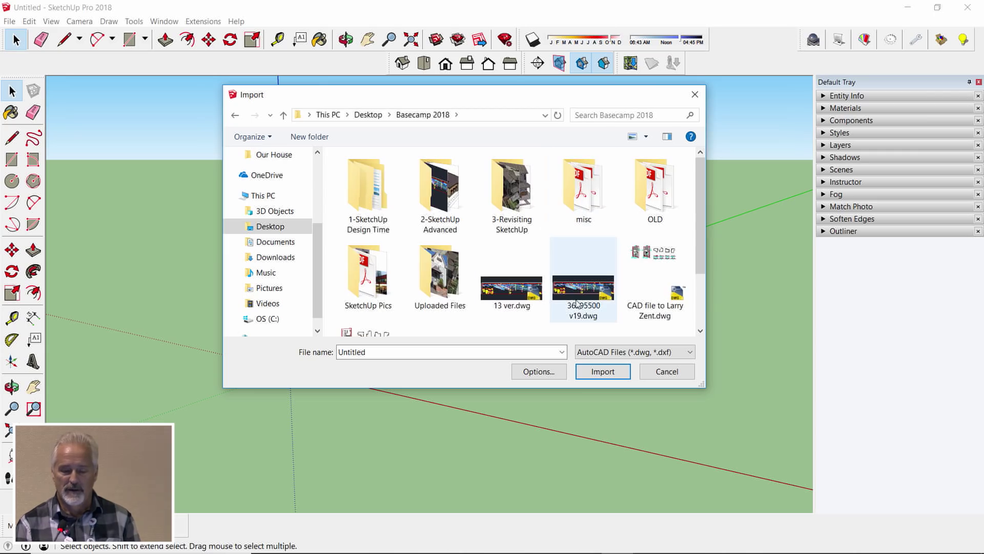
{"action": "double_click", "coordinate": [524, 290]}
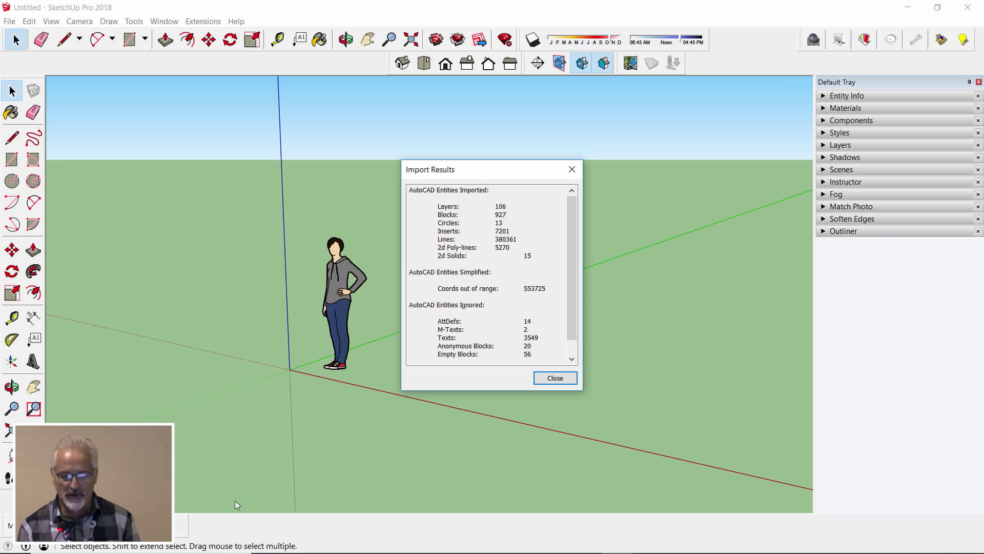
{"action": "left_click", "coordinate": [554, 386]}
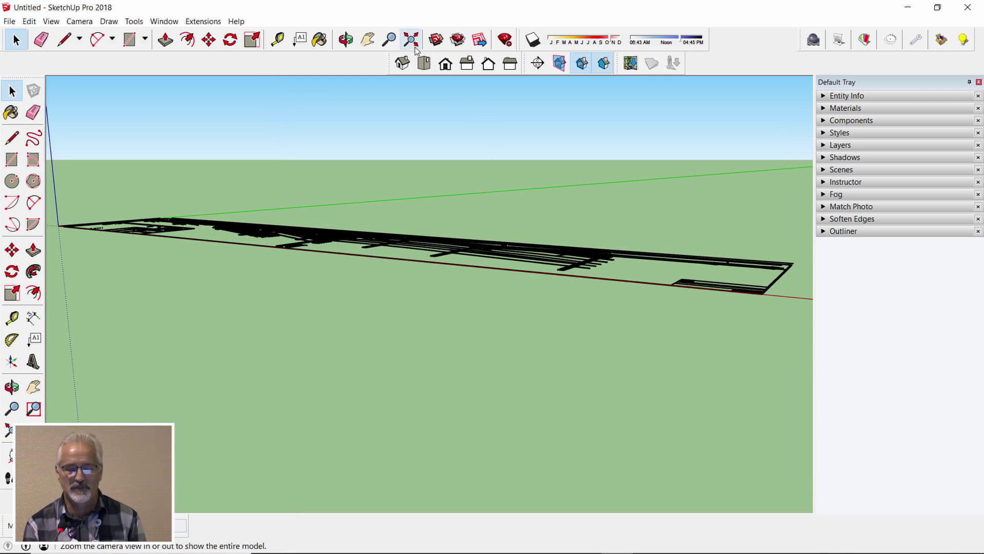
- Examine the imported cross-section from the top, both as a whole and around its HLA title block
{"action": "left_click", "coordinate": [446, 64]}
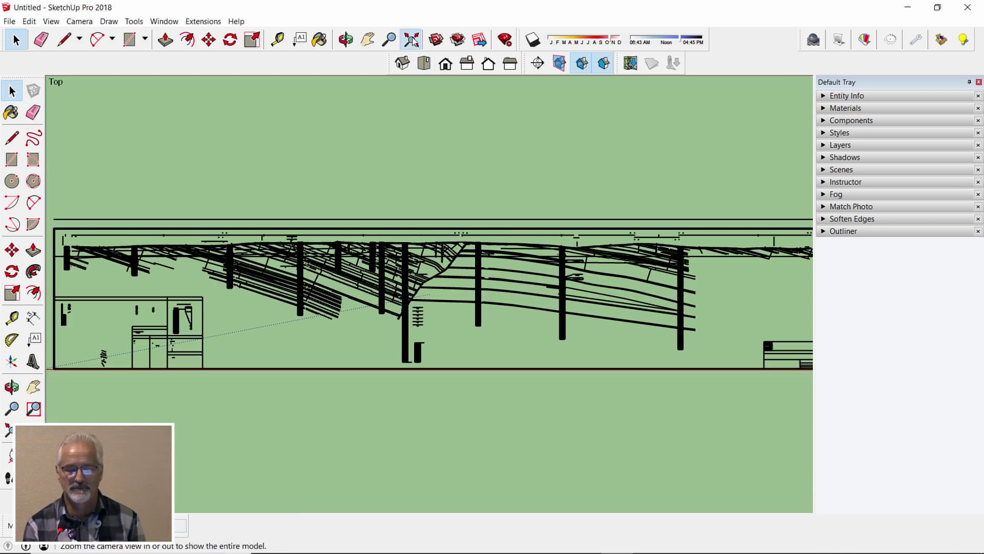
{"action": "left_click", "coordinate": [410, 40]}
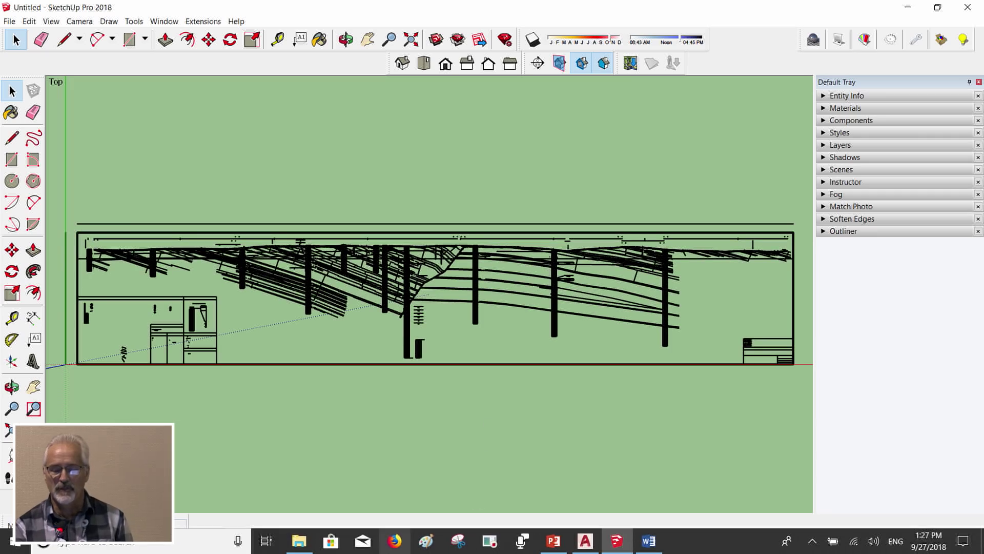
{"action": "scroll", "coordinate": [804, 367], "scroll_direction": "up", "scroll_amount": 1}
{"action": "scroll", "coordinate": [804, 367], "scroll_direction": "up", "scroll_amount": 3}
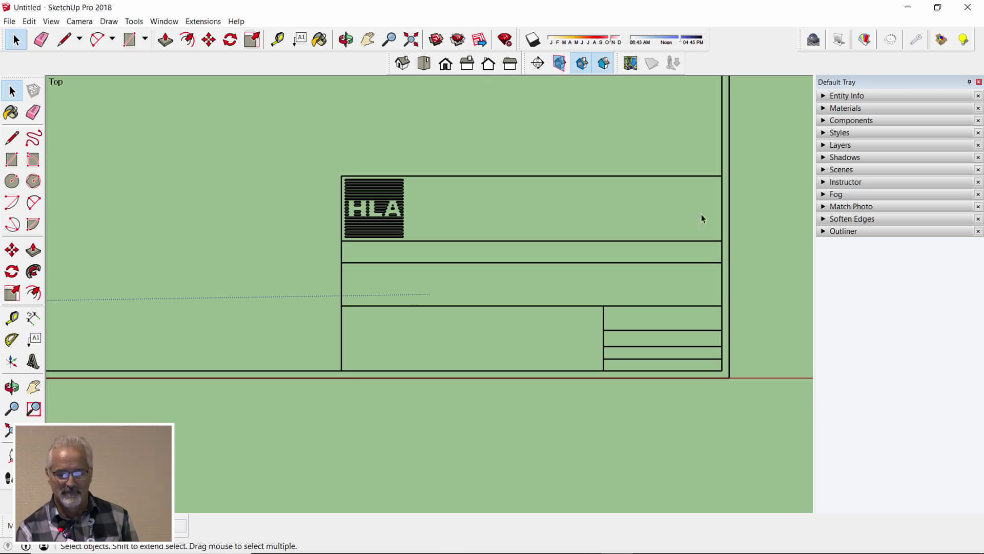
{"action": "middle_click", "coordinate": [100, 151]}
{"action": "middle_click", "coordinate": [99, 151]}
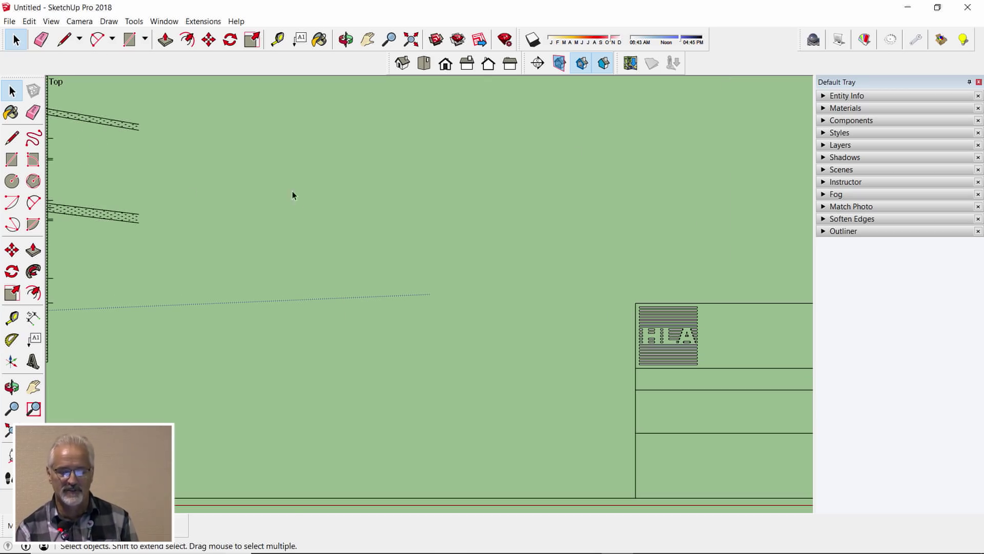
{"action": "left_click", "coordinate": [411, 40]}
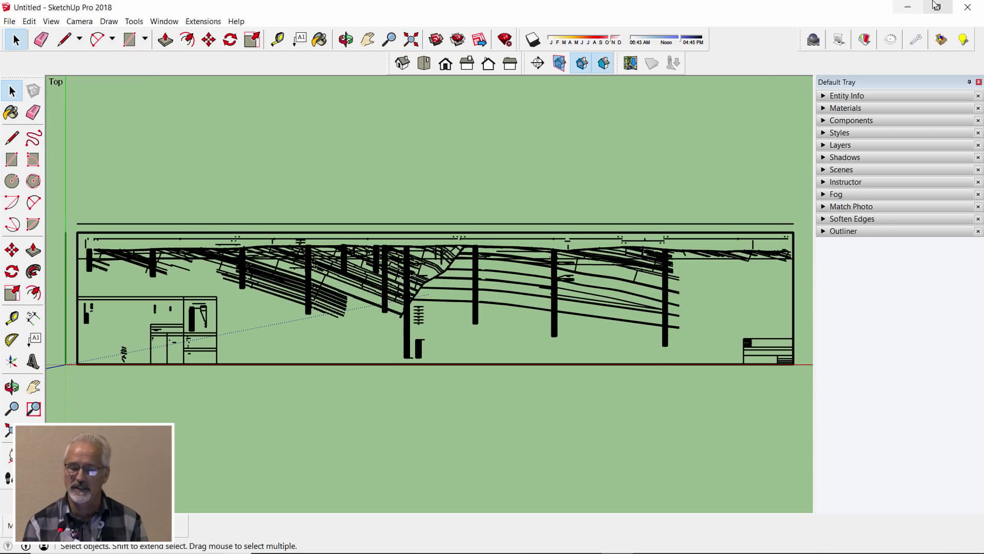
- Switch to the Trading Up.pptx slide show in PowerPoint and advance to the "Software time frames" slide
{"action": "mouse_move", "coordinate": [691, 541]}
{"action": "left_click", "coordinate": [553, 541]}
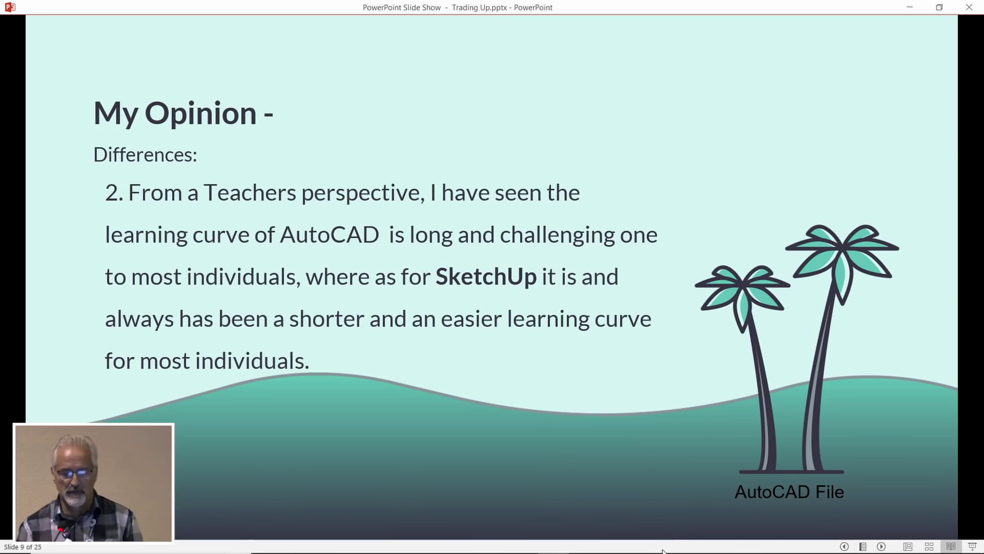
{"action": "key", "text": "Right"}
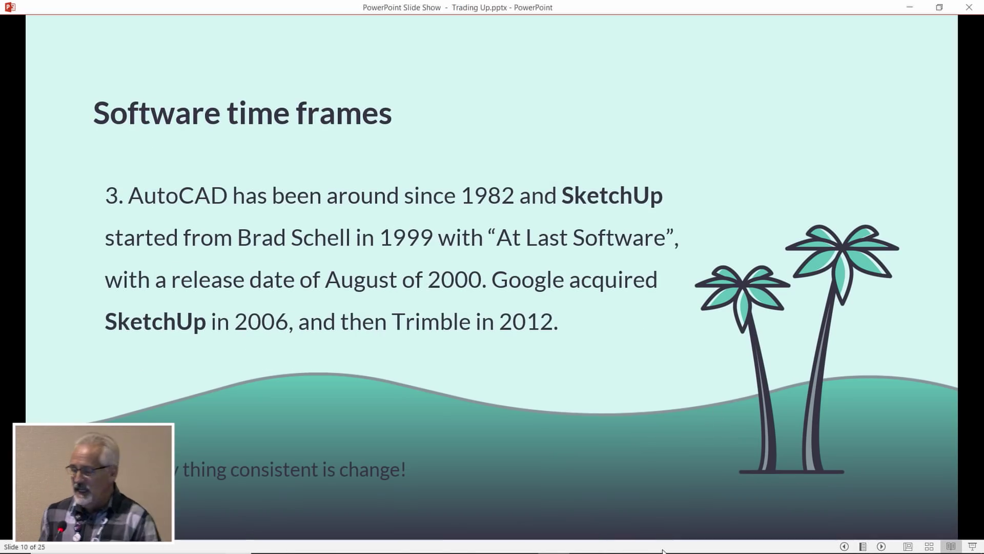